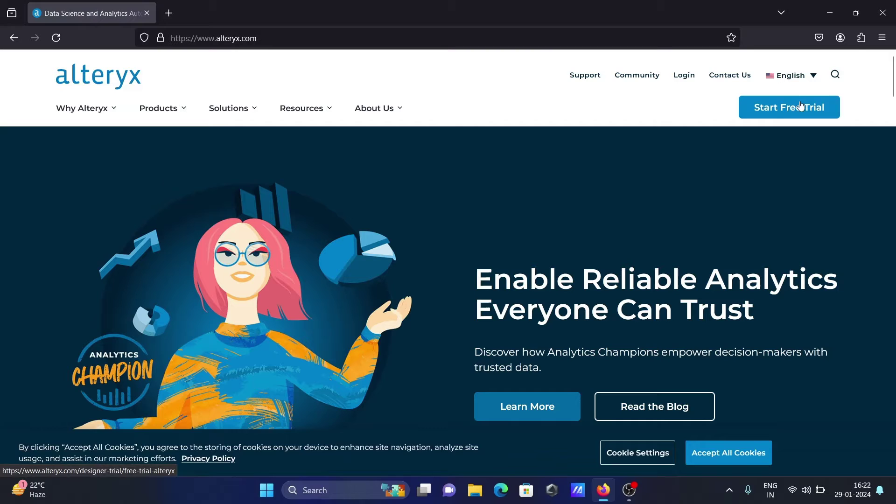
Go to the Alteryx Start Free Trial page from the alteryx.com header
left_click(791, 108)
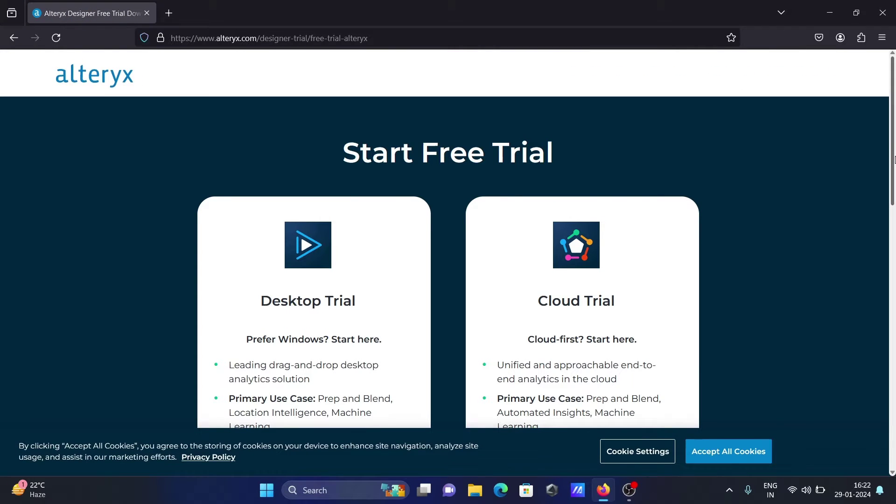
Choose the Desktop Trial, accept all cookies, and submit the trial sign-up form
left_click_drag(893, 135, 894, 200)
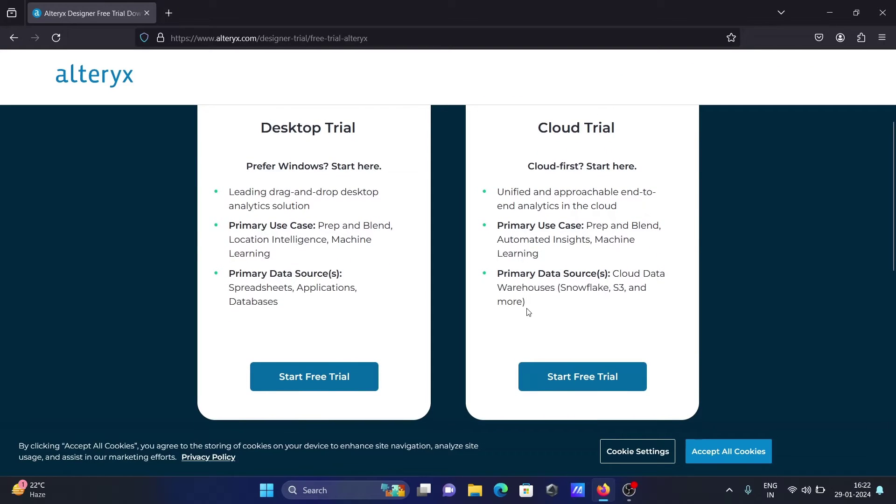
left_click(304, 383)
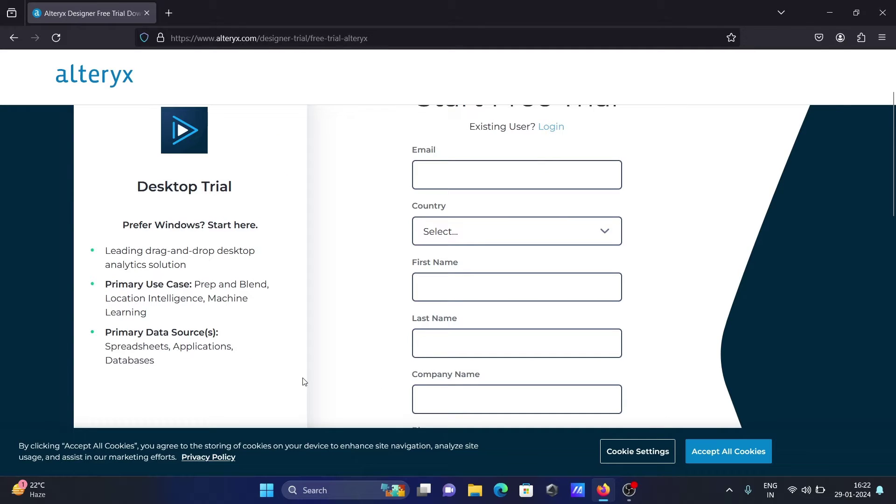
left_click(704, 448)
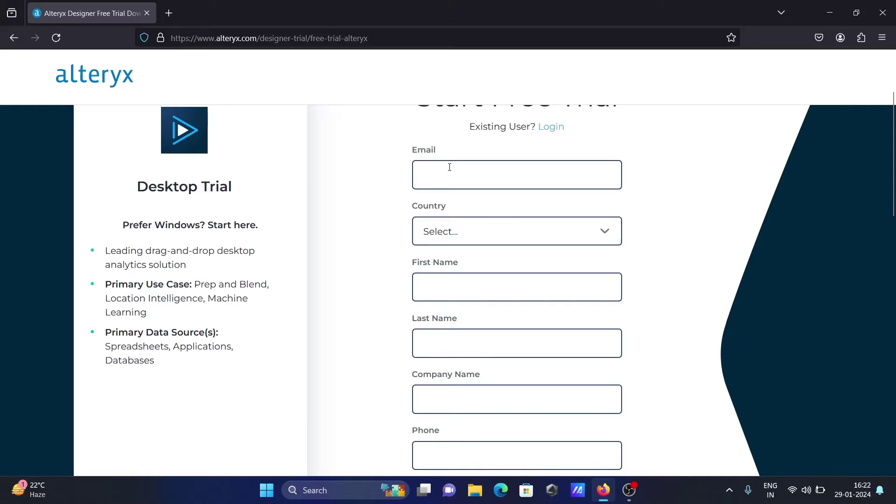
scroll(398, 207, "down", 10)
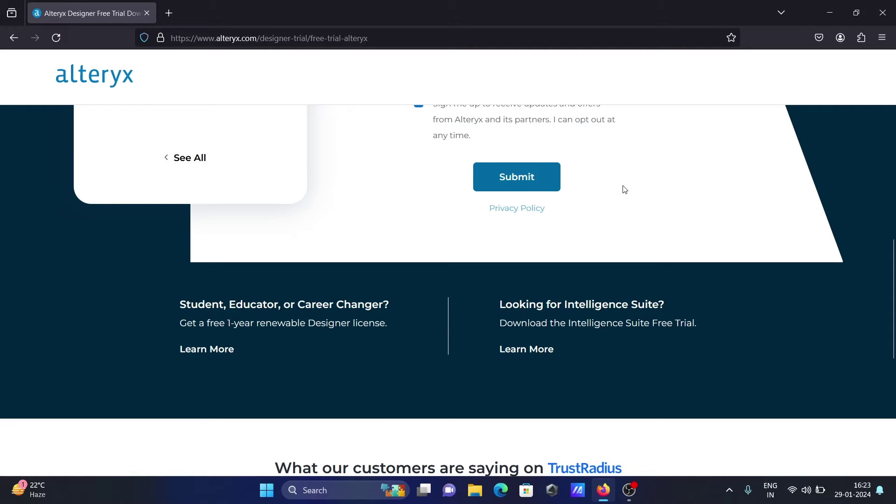
left_click(527, 182)
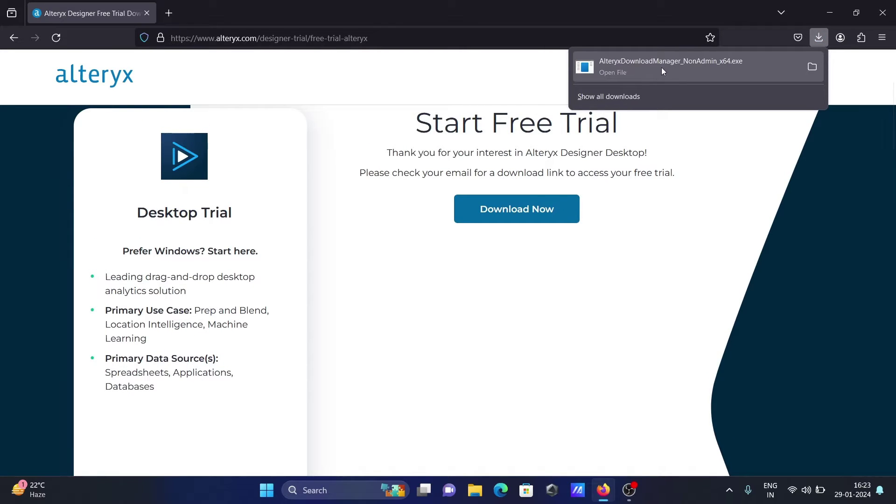
Run the downloaded AlteryxDownloadManager_NonAdmin_x64.exe and minimise Firefox
left_click(710, 70)
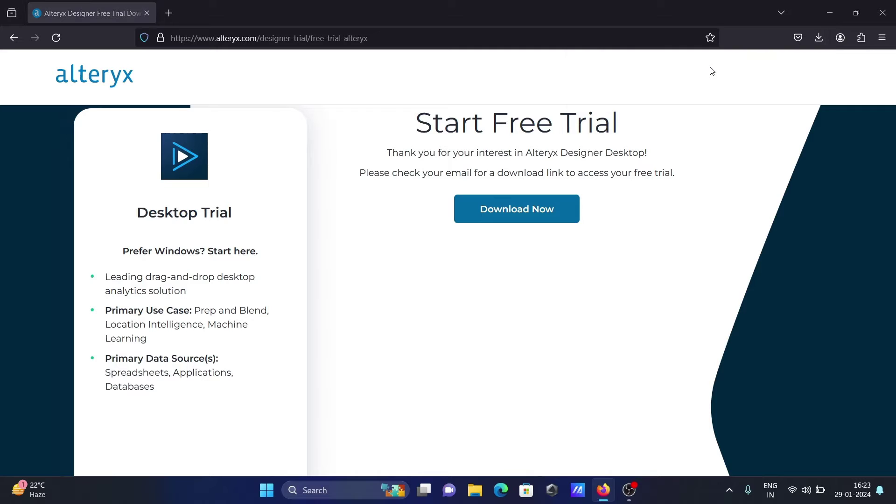
left_click(829, 11)
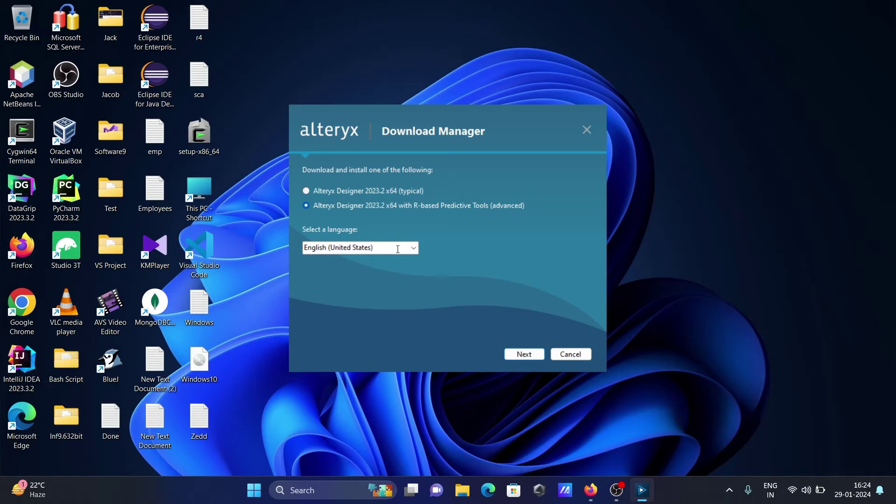
Keep English (United States) as the installer language and download Designer 2023.2 with Predictive Tools
left_click(401, 249)
left_click(415, 249)
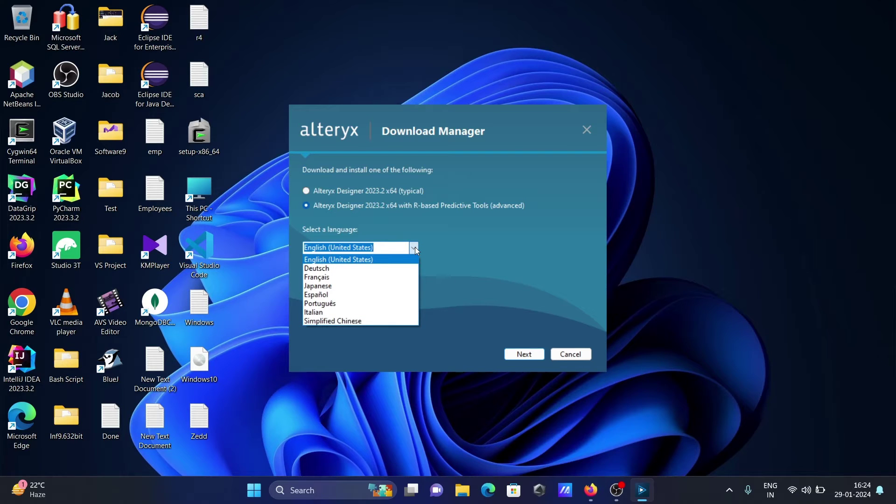
left_click(473, 240)
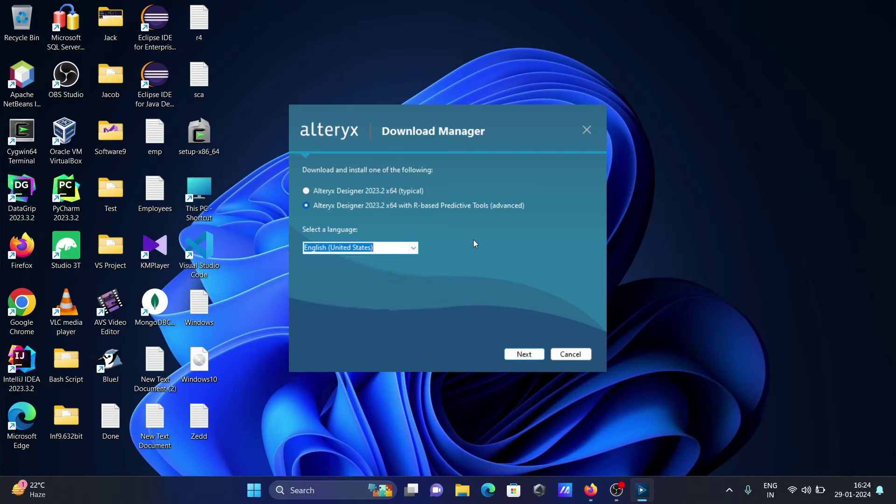
left_click(522, 356)
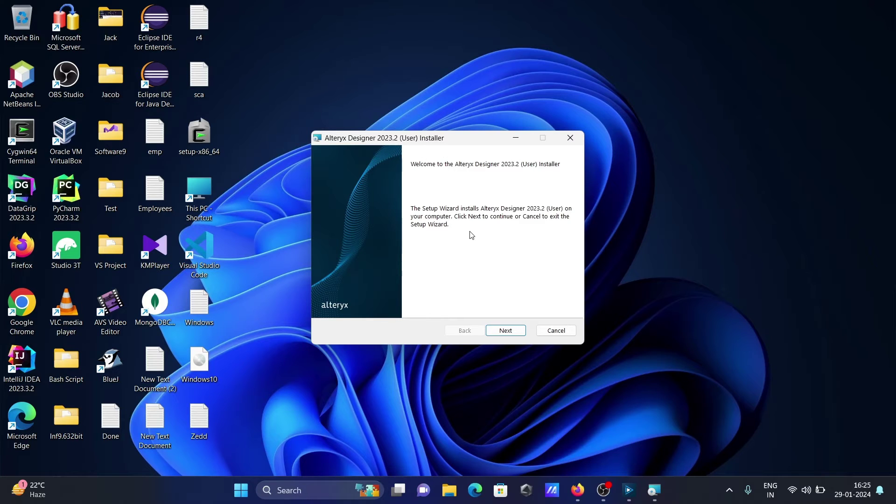
Accept the license, keep the default folder, install Designer, and finish with Run Alteryx Now unchecked
left_click(504, 333)
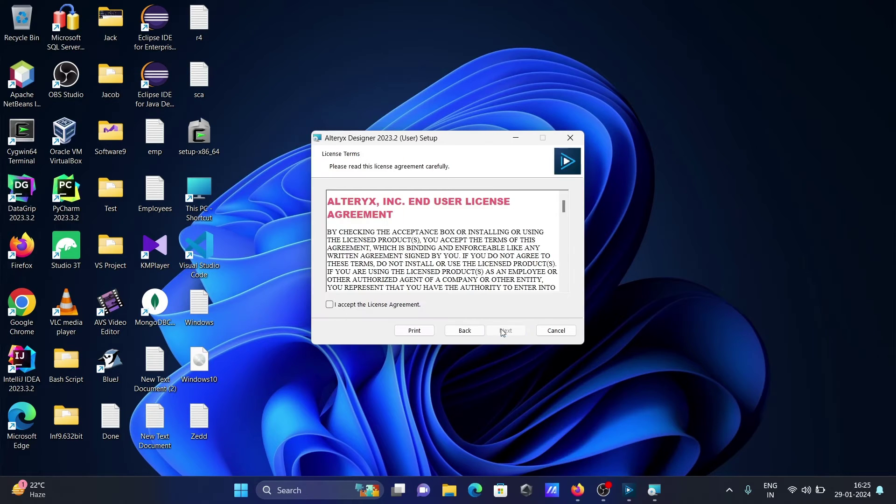
left_click(329, 305)
left_click(505, 332)
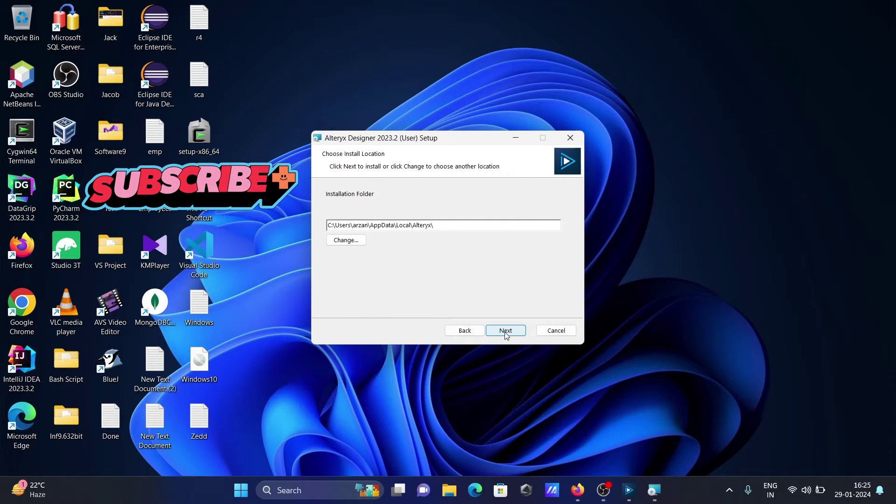
left_click(505, 332)
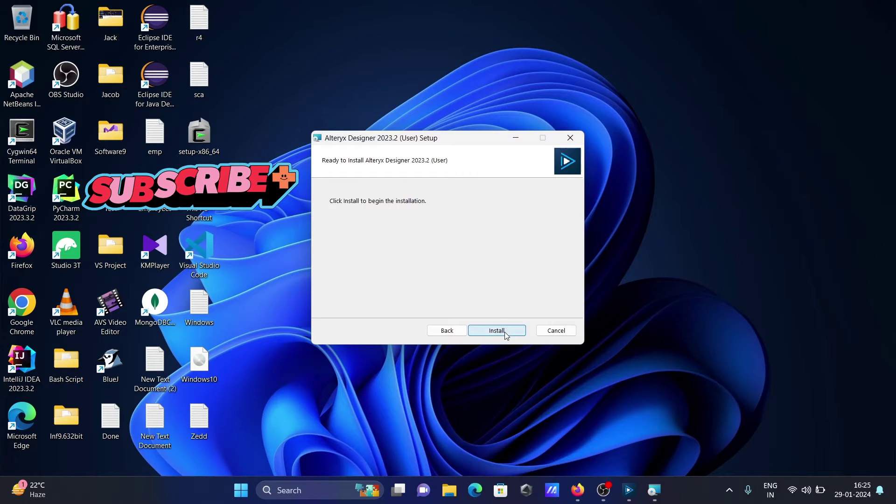
left_click(505, 332)
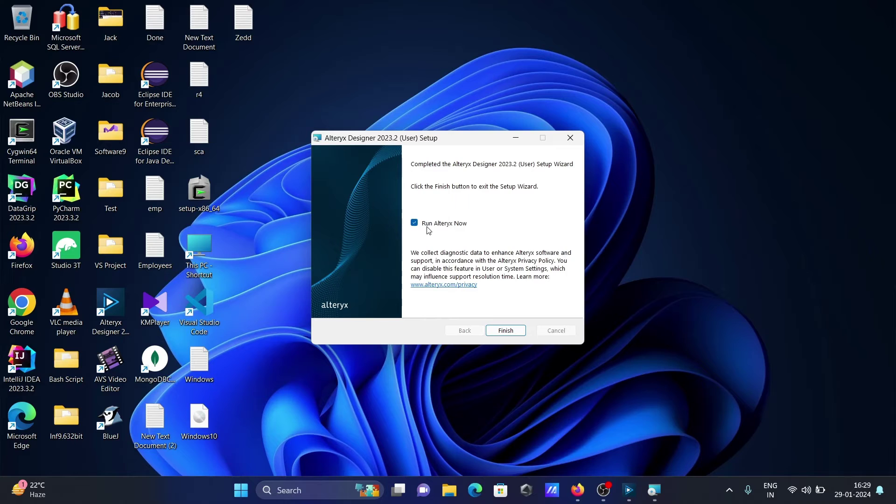
left_click(415, 223)
left_click(506, 331)
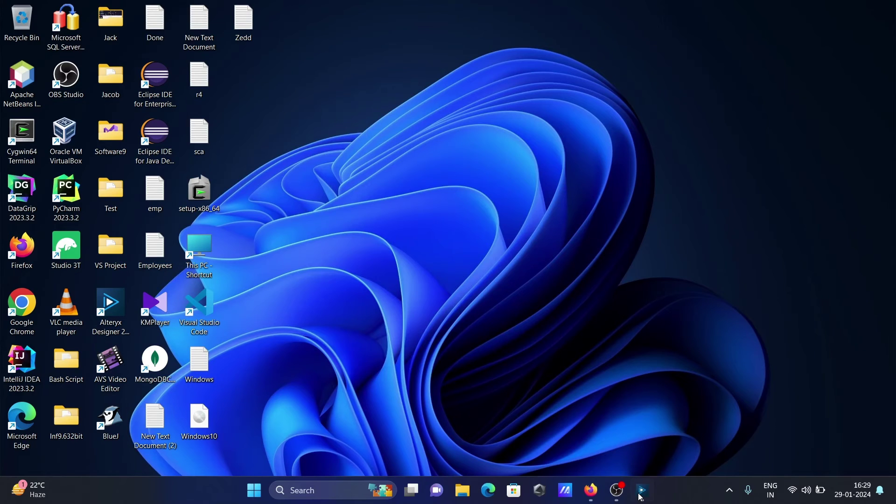
Install Predictive Tools with R 4.2.3, accepting the GNU license and unchecking Run Alteryx Now
left_click(642, 491)
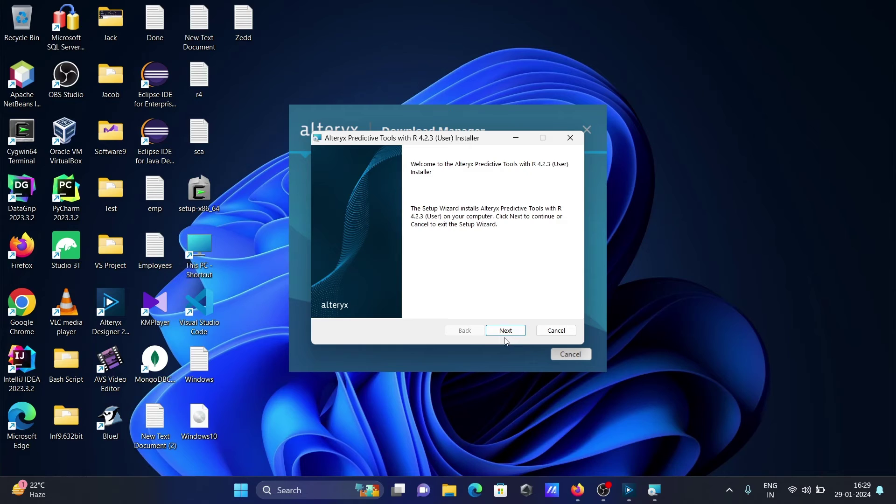
left_click(492, 332)
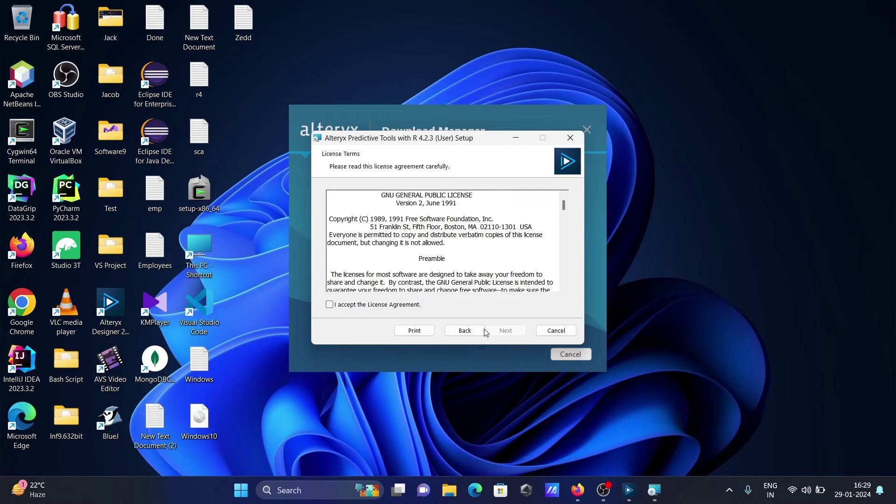
left_click(379, 307)
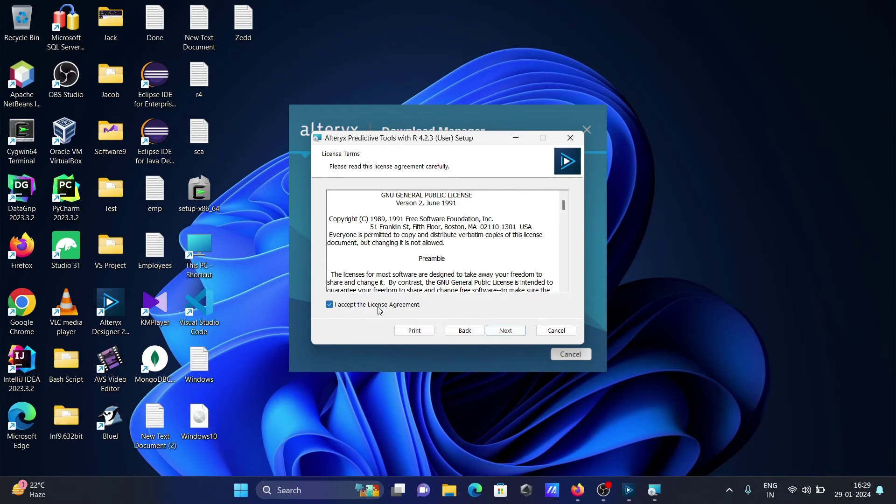
left_click(498, 331)
left_click(498, 331)
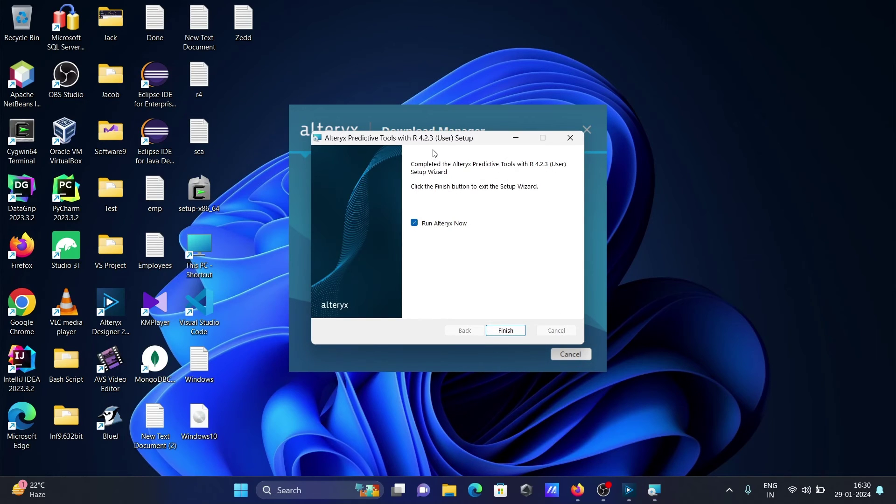
left_click(415, 225)
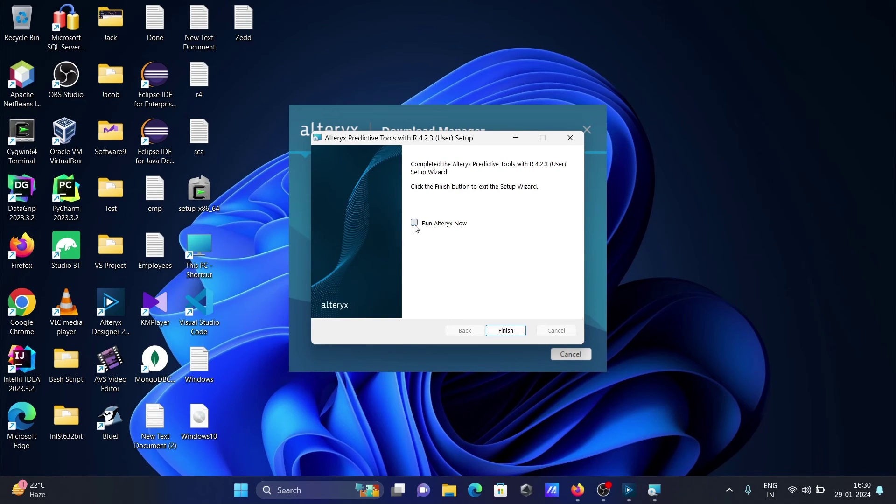
left_click(502, 334)
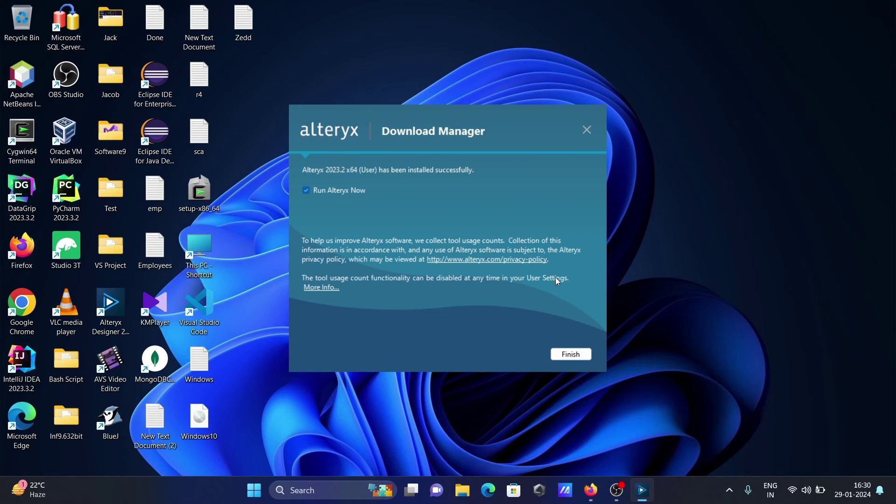
Finish the Download Manager and launch Alteryx Designer 2023.2 from its desktop shortcut
left_click(569, 356)
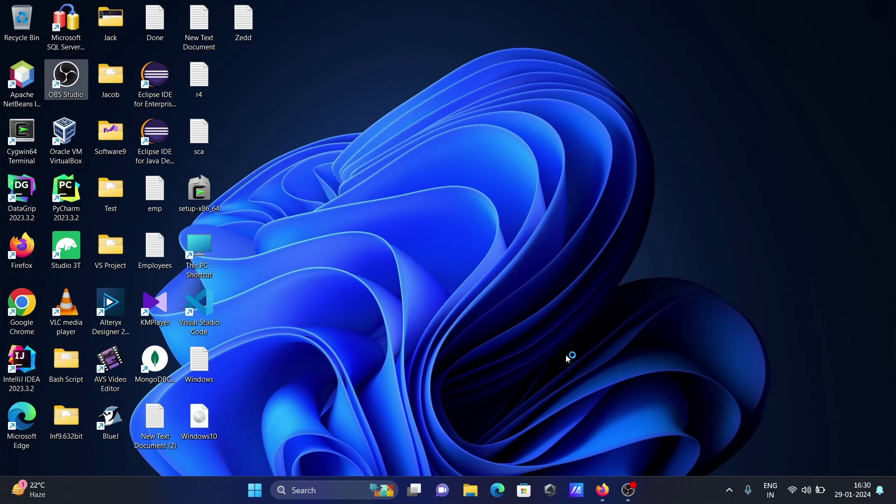
left_click(111, 317)
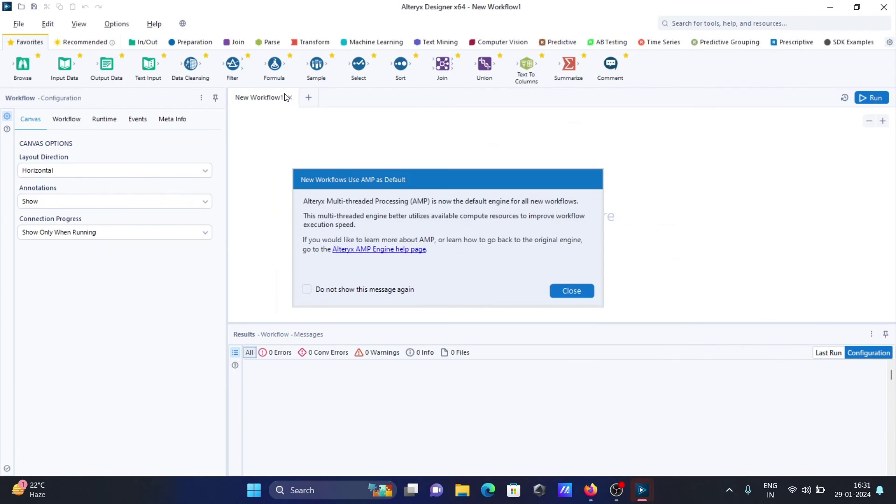
Close the AMP default-engine notice and choose Start Free Trial to reach the email prompt
left_click(567, 289)
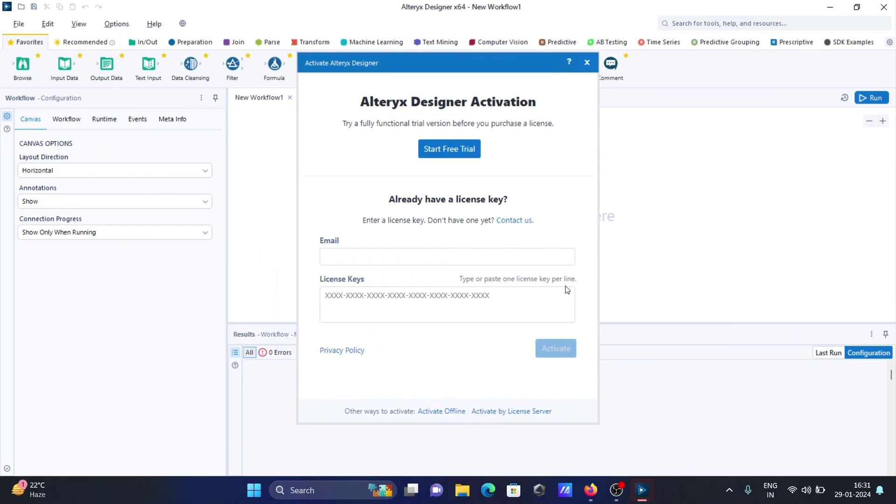
left_click(443, 151)
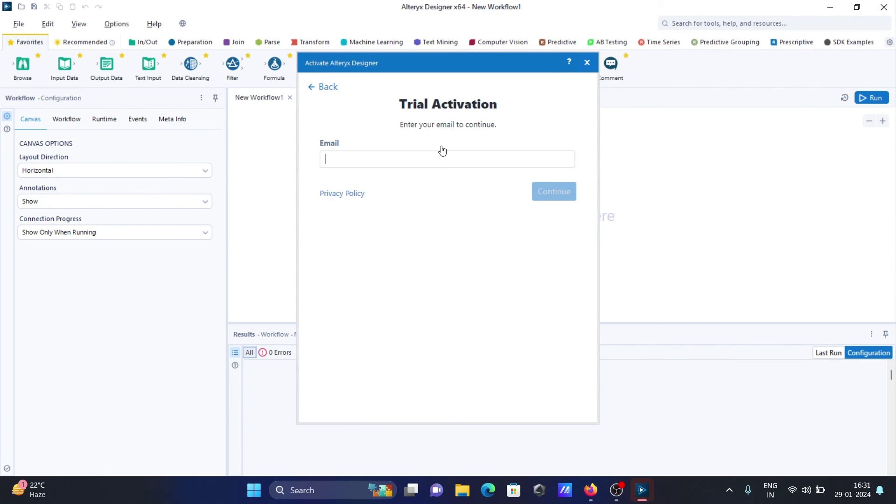